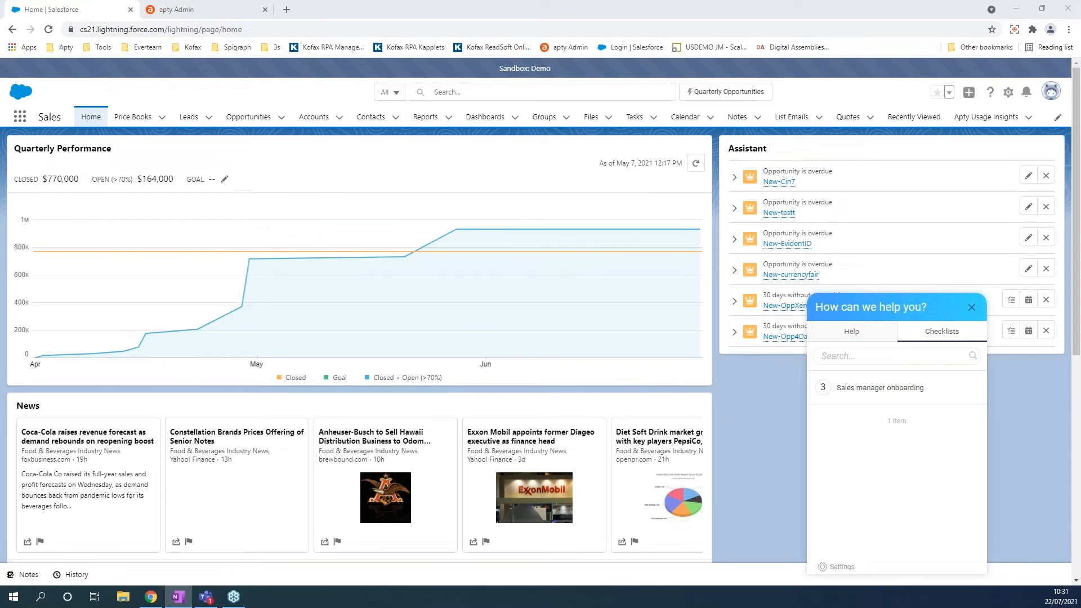
Start the Apty 'Create an Opportunity' walkthrough and go to the Opportunities list.
{"action": "left_click", "coordinate": [853, 332]}
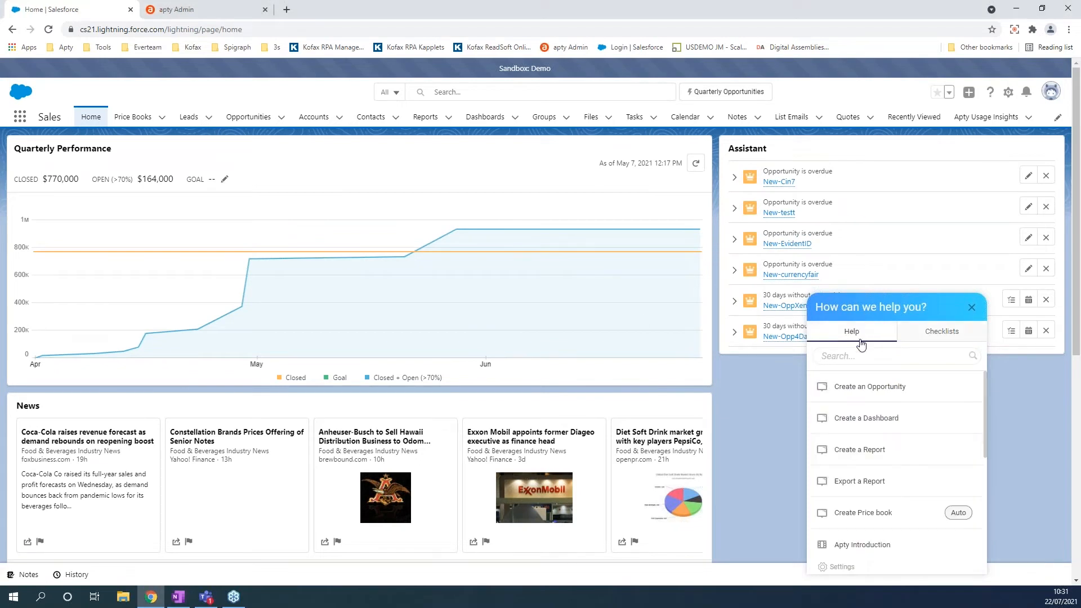
{"action": "left_click", "coordinate": [872, 393]}
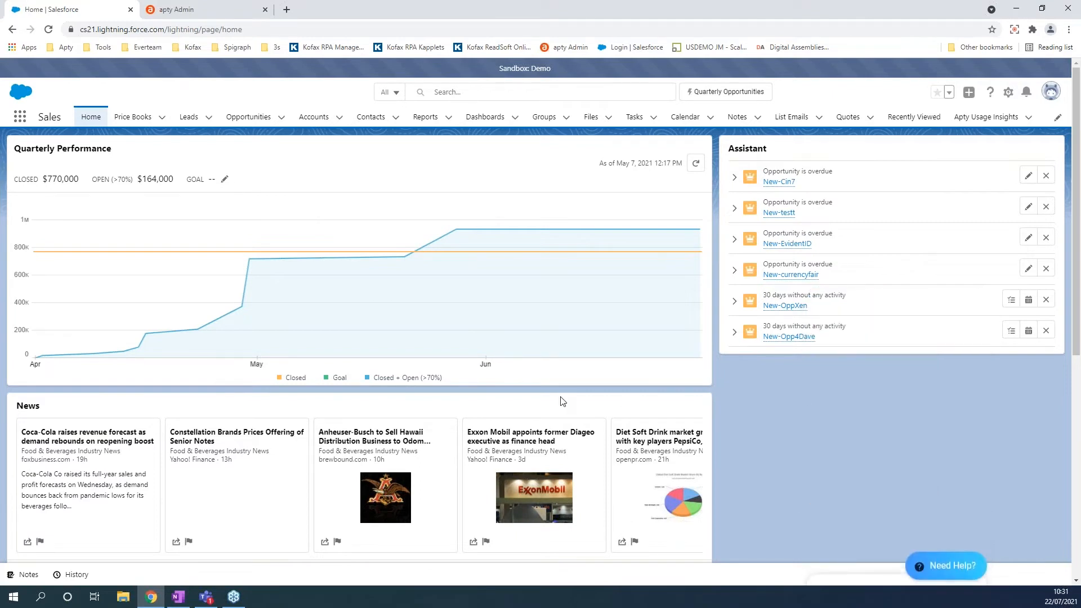
{"action": "left_click", "coordinate": [221, 118]}
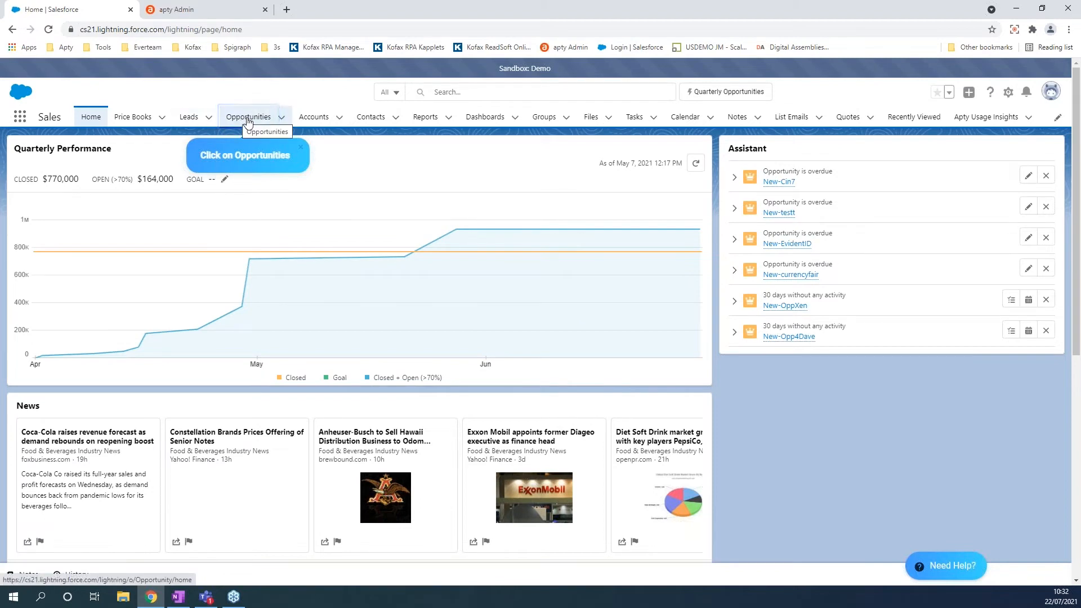
{"action": "left_click", "coordinate": [247, 120]}
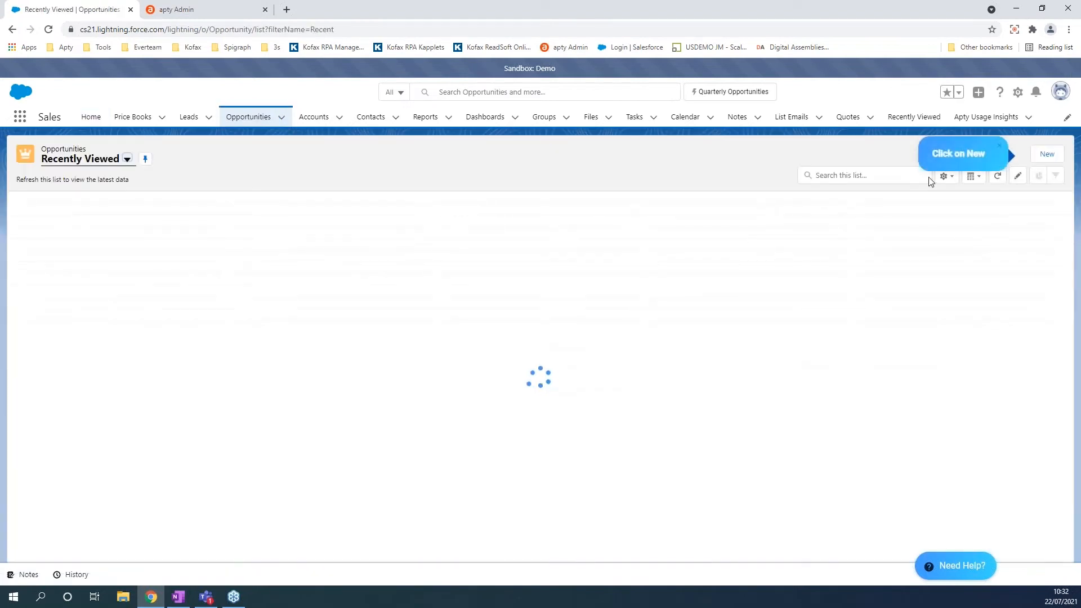
Open a blank New Opportunity form from the Opportunities list.
{"action": "left_click", "coordinate": [1047, 155]}
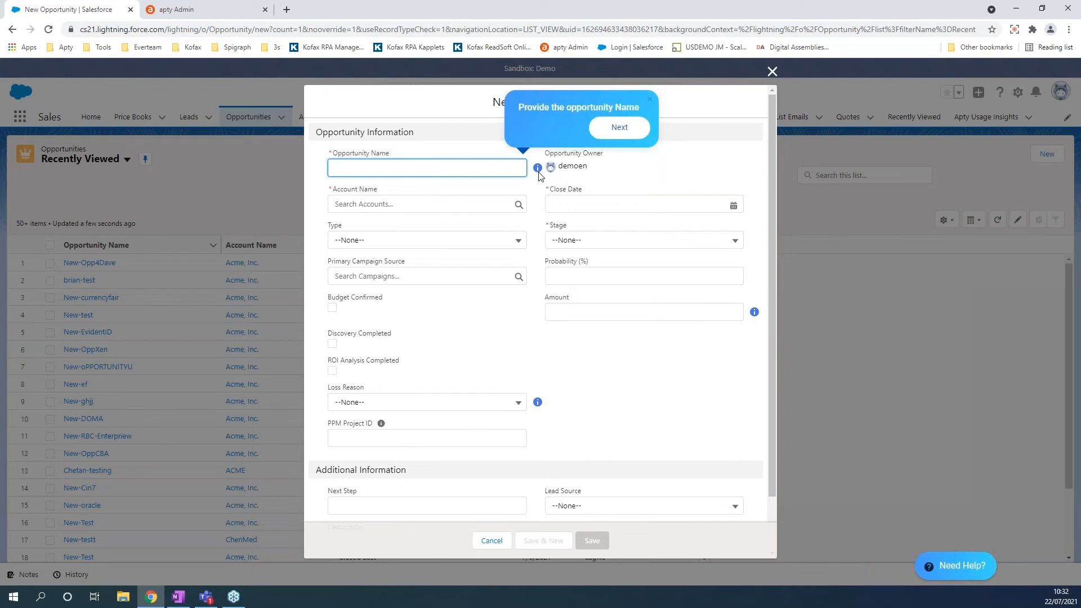
Replace the mistaken first entry with 'New-OppDemo' as the Opportunity Name and validate it.
{"action": "mouse_move", "coordinate": [538, 173]}
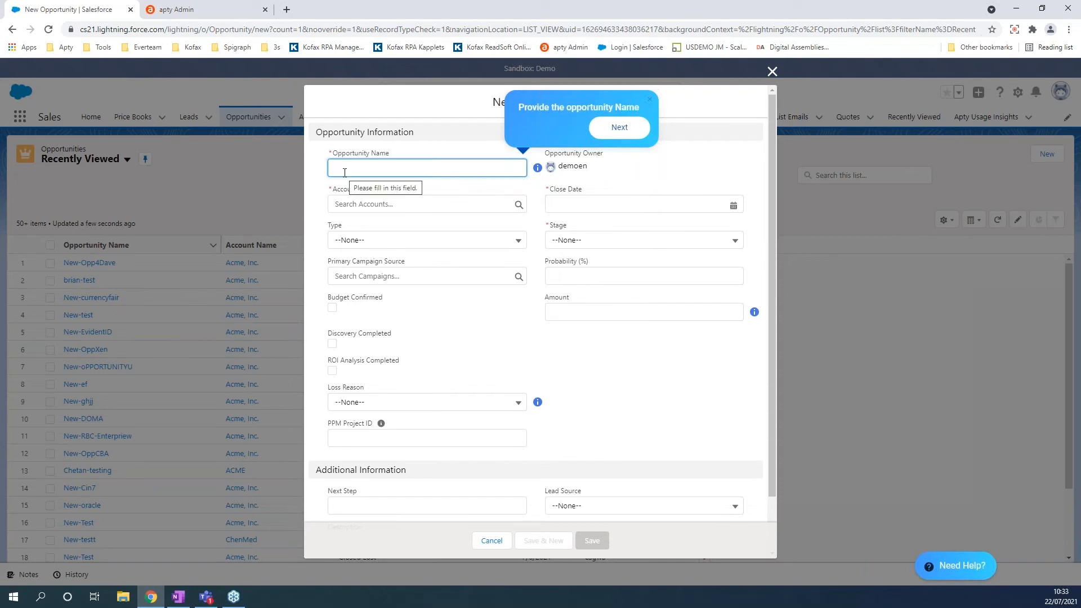
{"action": "type", "text": "Dave"}
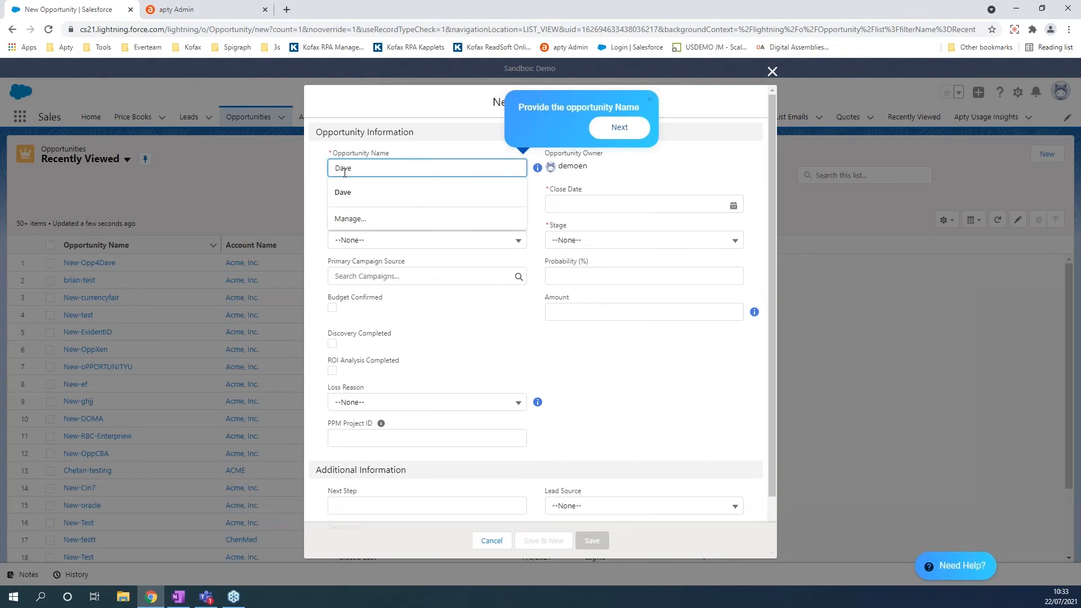
{"action": "left_click", "coordinate": [512, 340]}
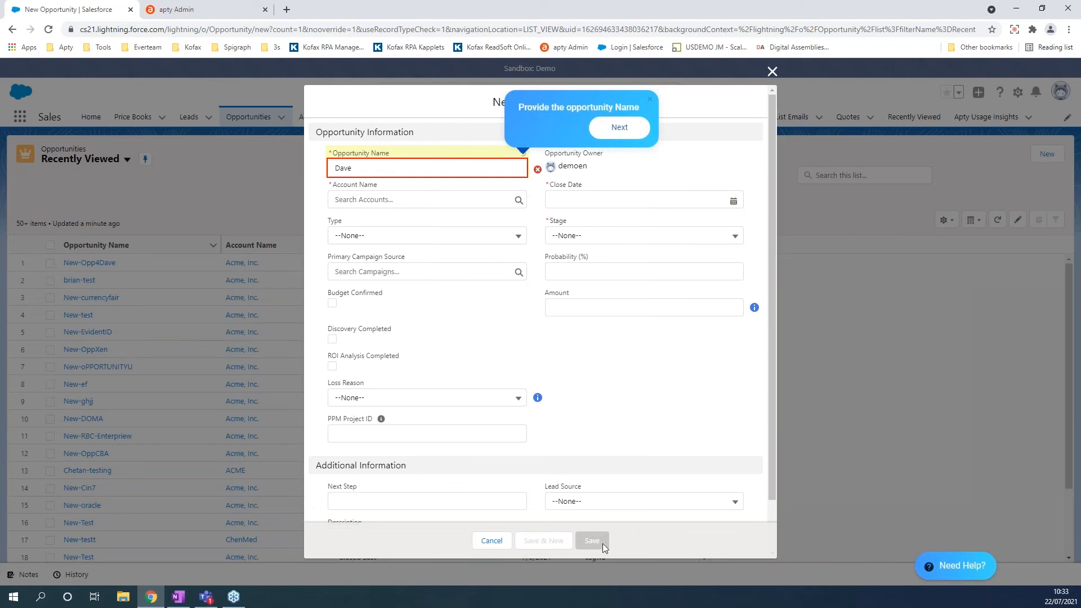
{"action": "left_click", "coordinate": [366, 172]}
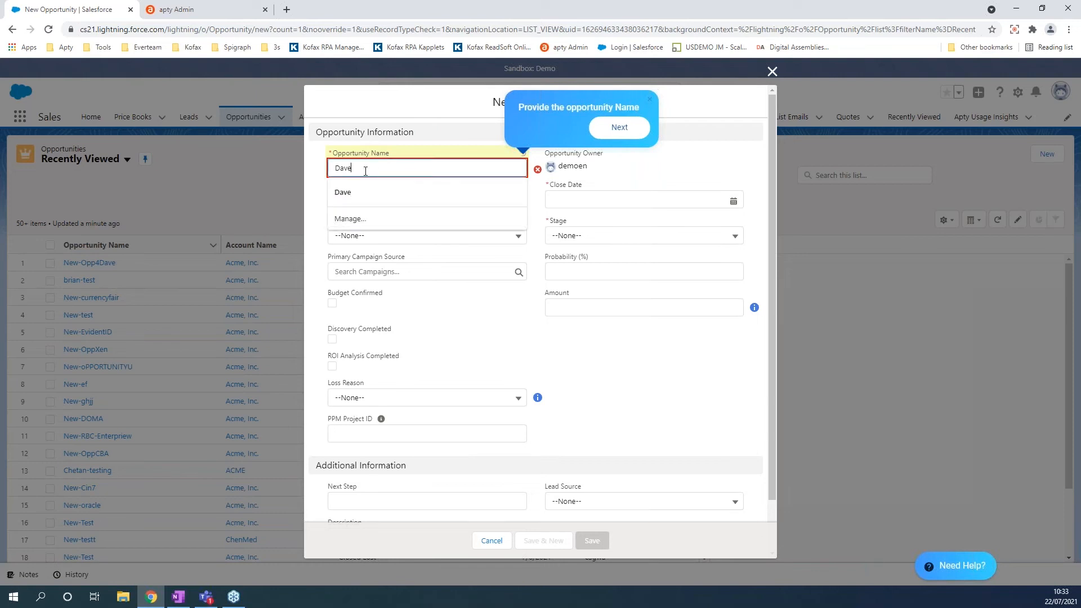
{"action": "key", "text": "BackSpace"}
{"action": "key", "text": "BackSpace"}
{"action": "key", "text": "BackSpace"}
{"action": "key", "text": "BackSpace"}
{"action": "type", "text": "New"}
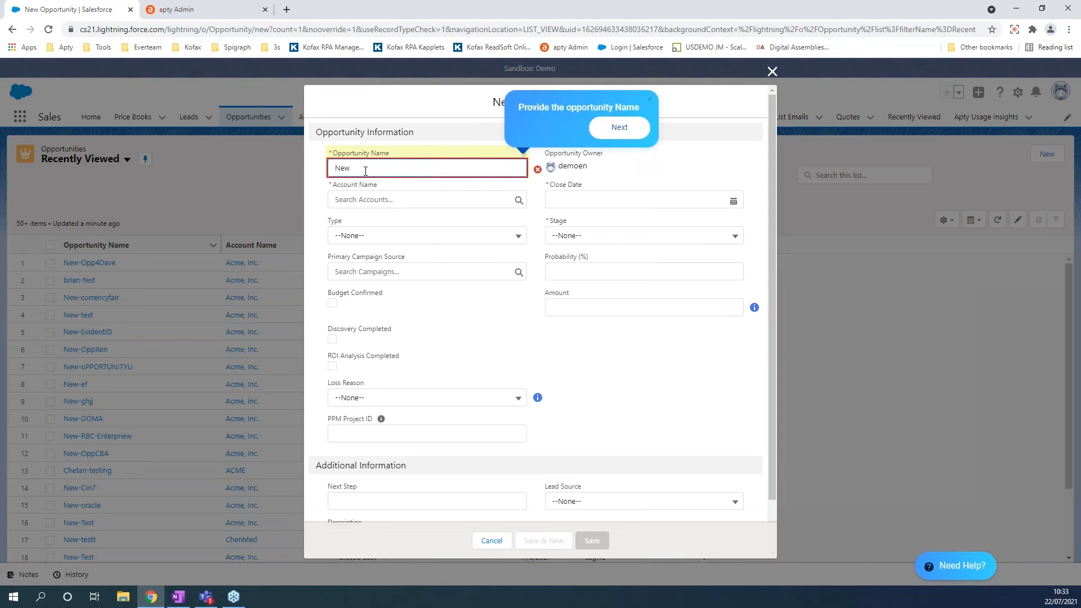
{"action": "type", "text": "-OppDemo"}
{"action": "left_click", "coordinate": [521, 315]}
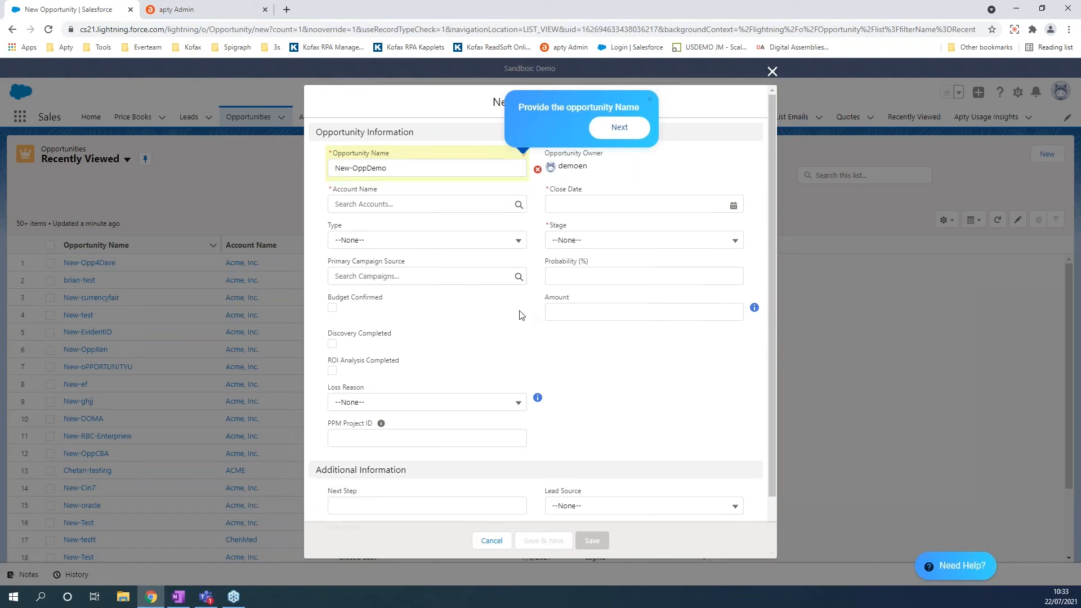
{"action": "mouse_move", "coordinate": [537, 174]}
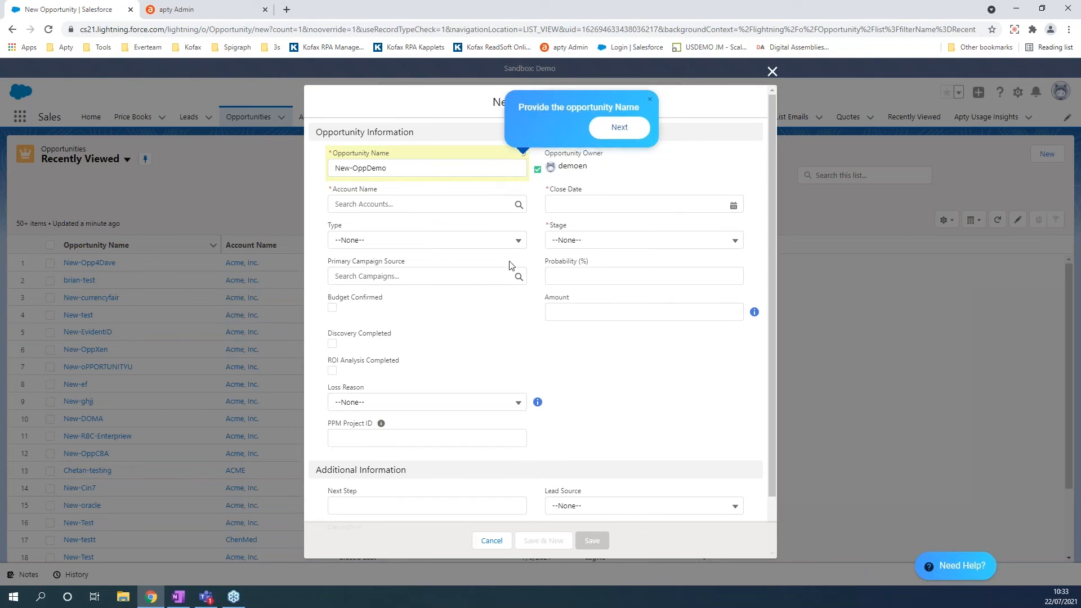
Set the account to Acme, Inc. and the close date to 7/29/2021.
{"action": "left_click", "coordinate": [411, 205]}
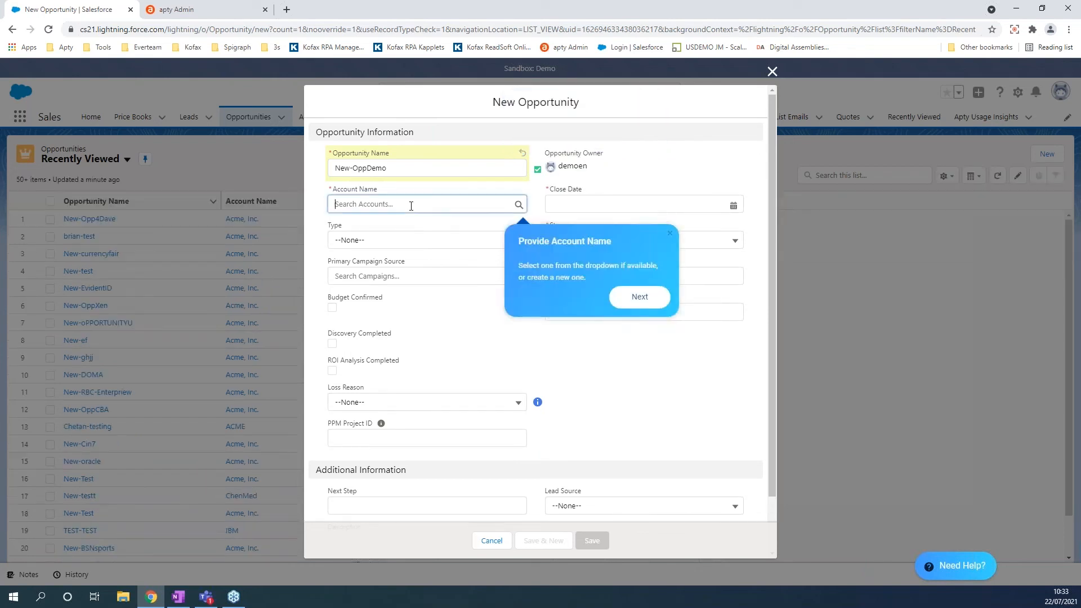
{"action": "left_click", "coordinate": [375, 245]}
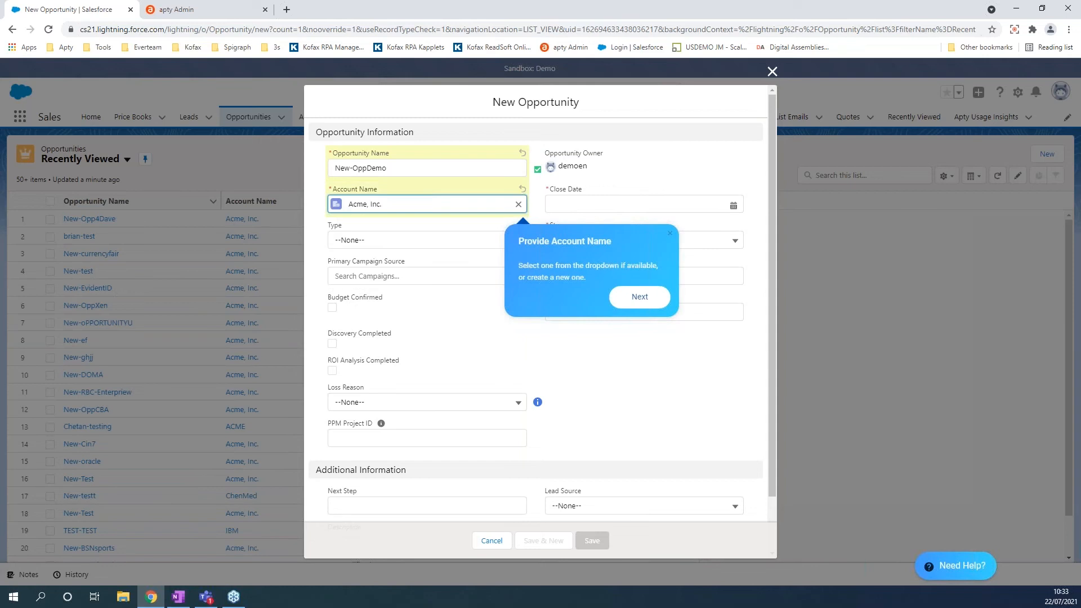
{"action": "left_click", "coordinate": [639, 297]}
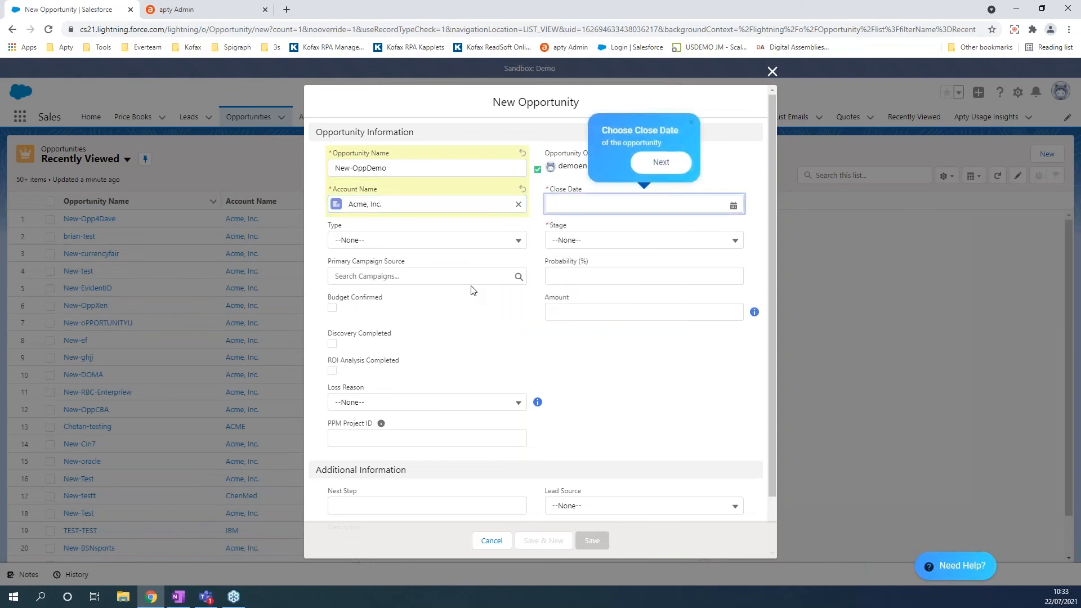
{"action": "left_click", "coordinate": [722, 204]}
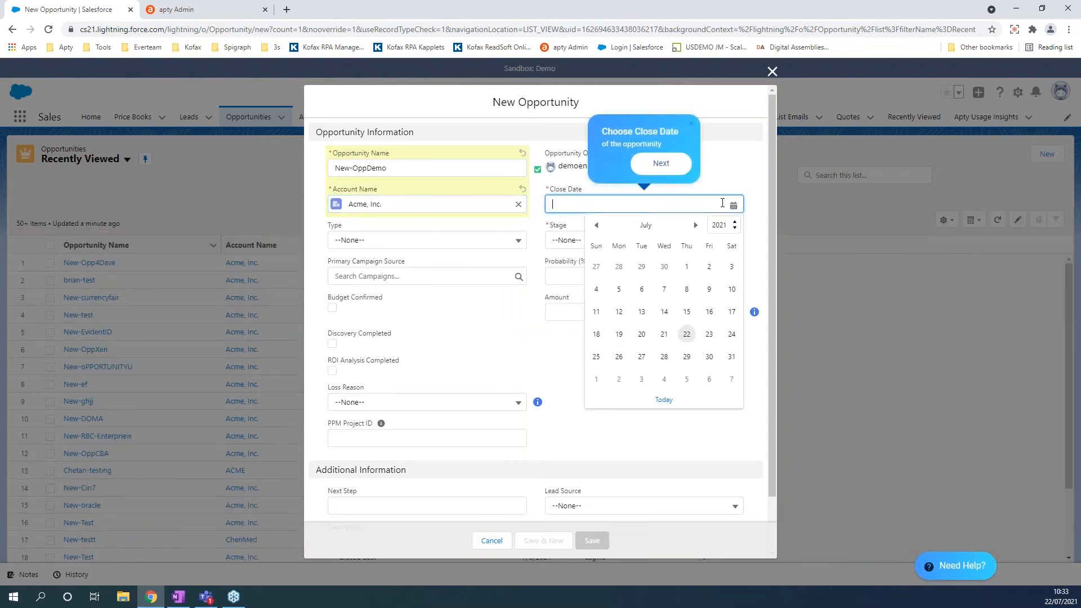
{"action": "left_click", "coordinate": [687, 356]}
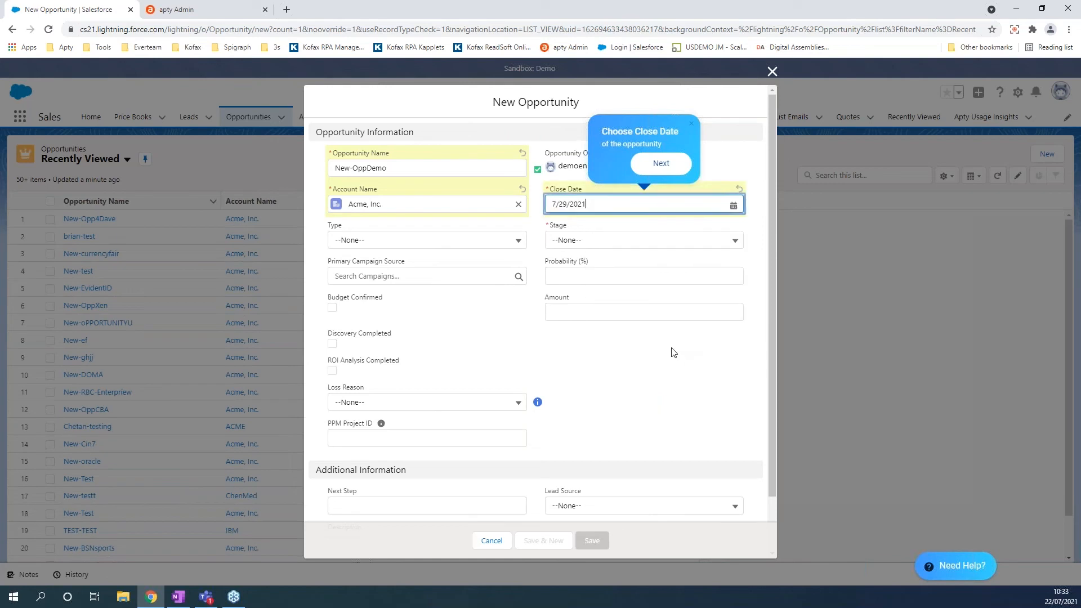
{"action": "left_click", "coordinate": [661, 163]}
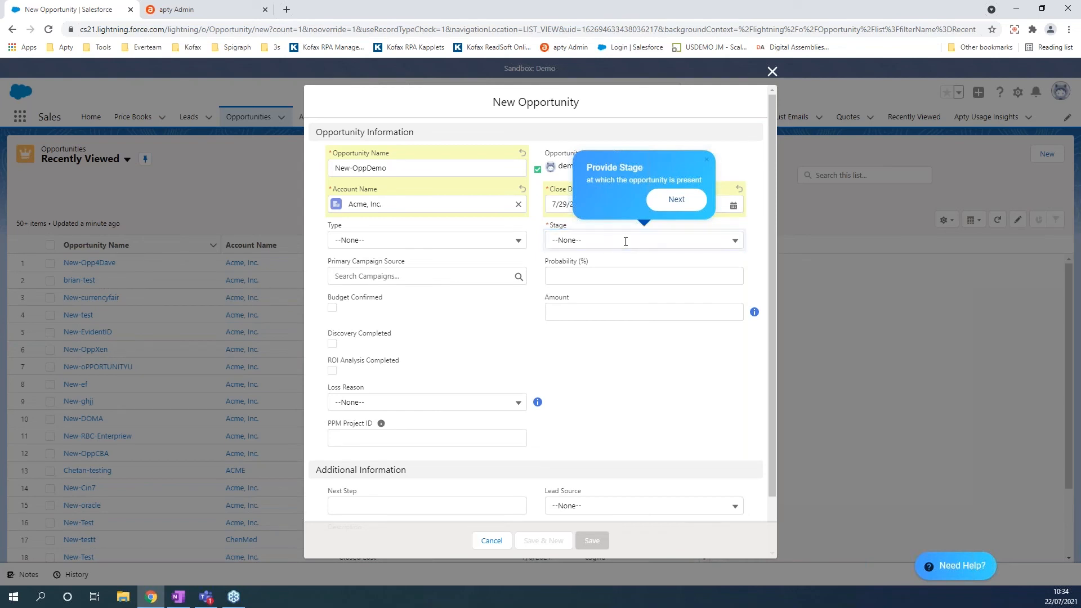
Try the Closed Lost stage, then reset its Loss Reason back to --None--.
{"action": "left_click", "coordinate": [737, 240]}
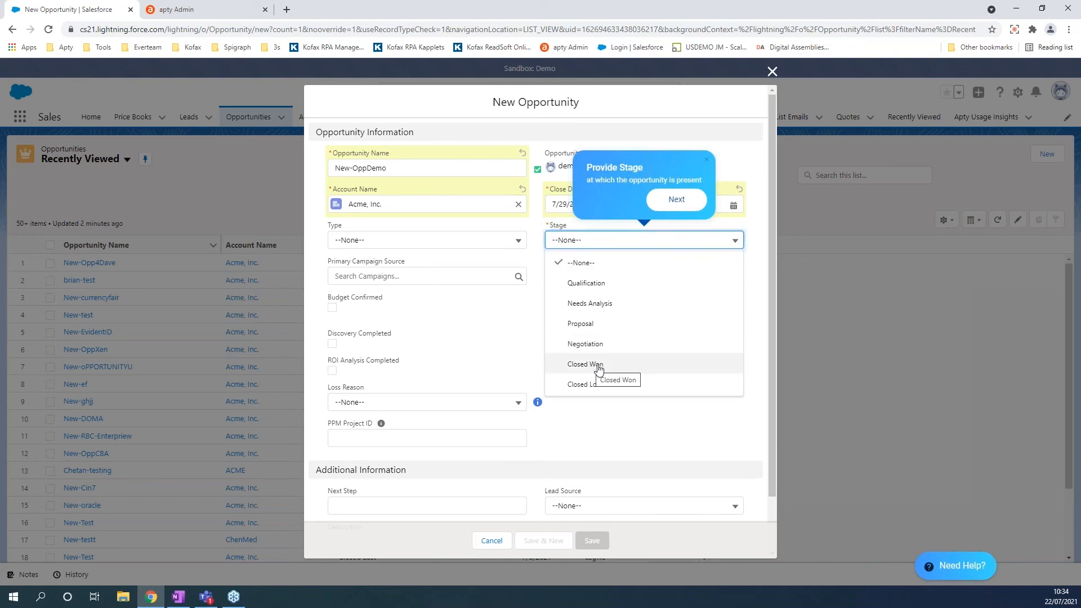
{"action": "left_click", "coordinate": [595, 384]}
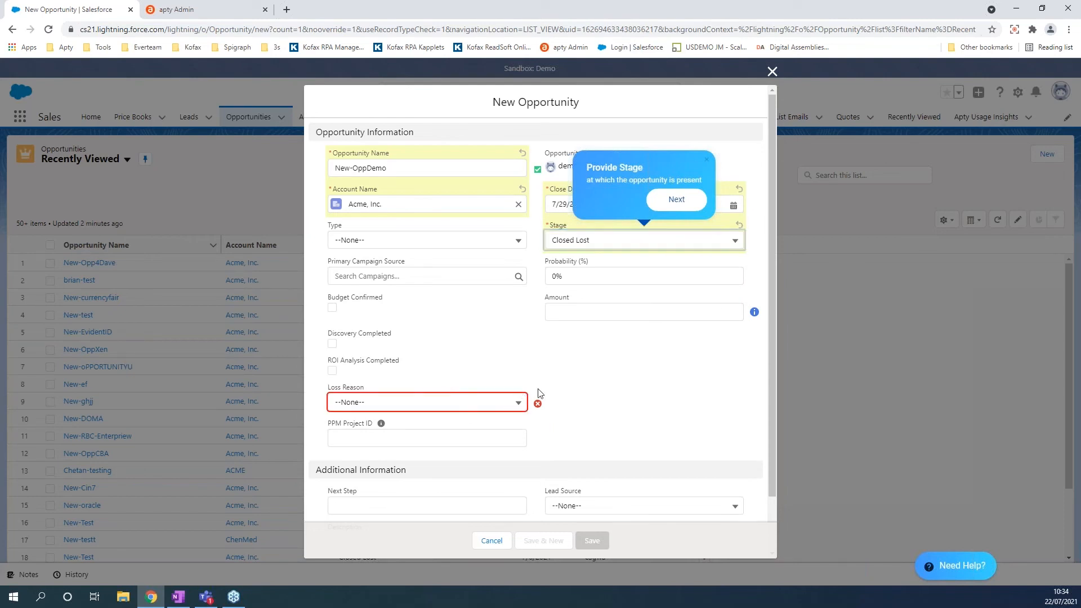
{"action": "mouse_move", "coordinate": [538, 405]}
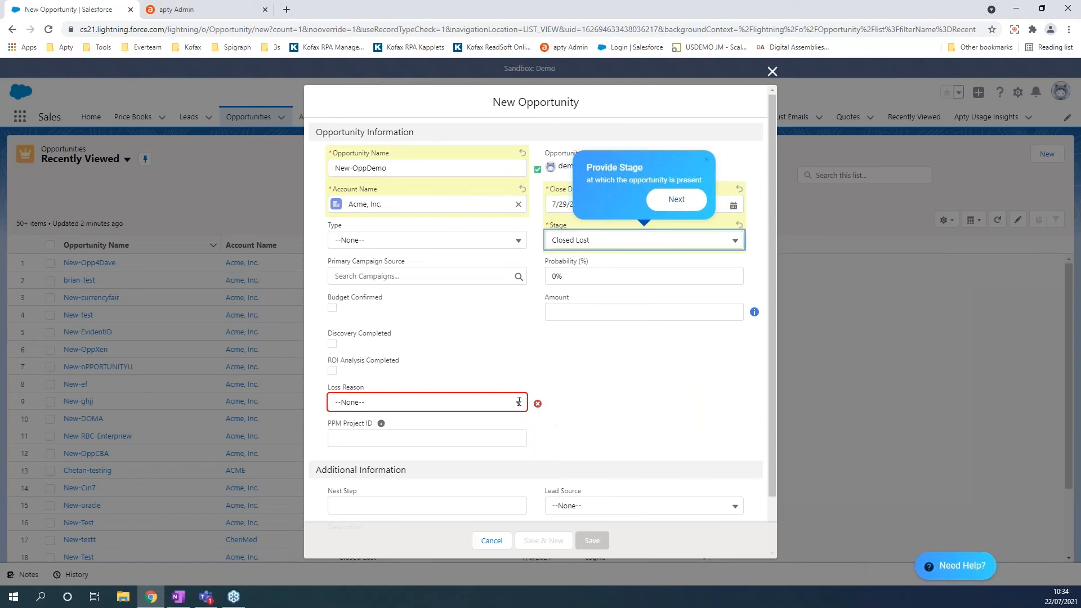
{"action": "left_click", "coordinate": [518, 402]}
{"action": "left_click", "coordinate": [388, 444]}
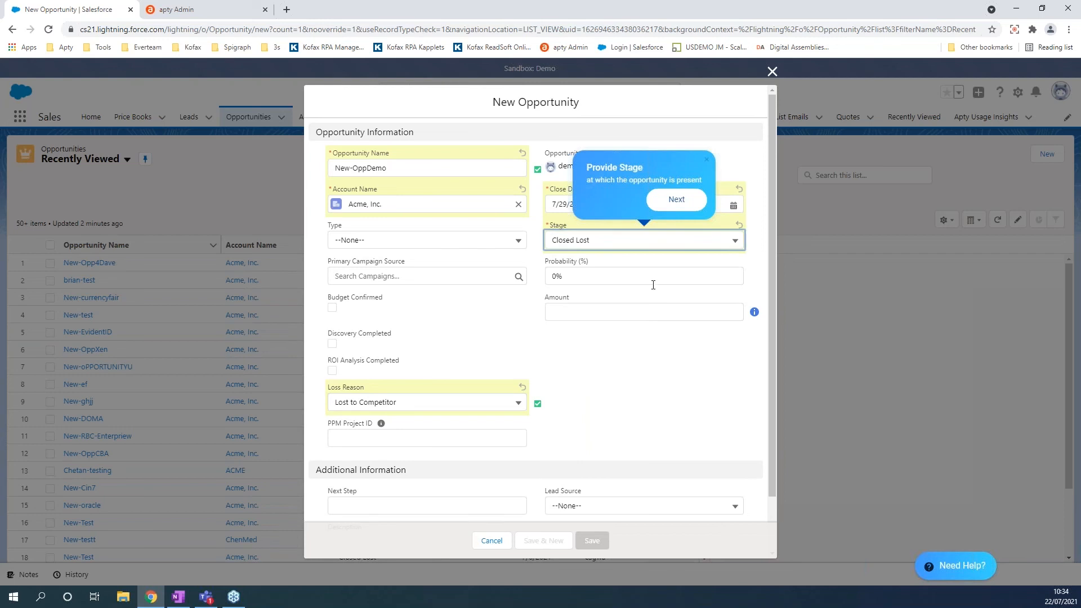
{"action": "left_click", "coordinate": [519, 403]}
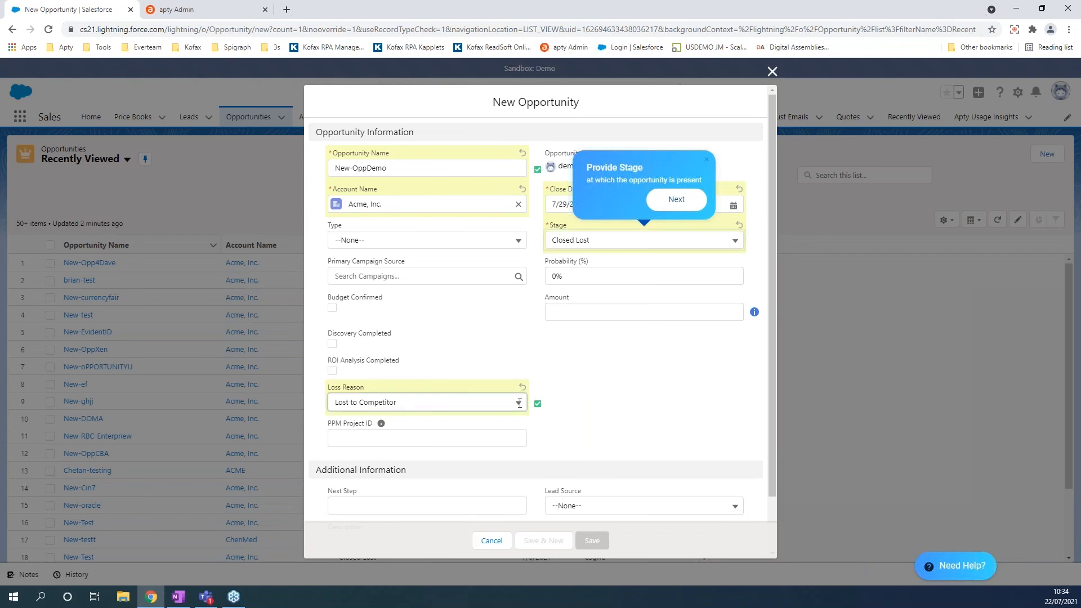
{"action": "left_click", "coordinate": [519, 403]}
{"action": "left_click", "coordinate": [361, 425]}
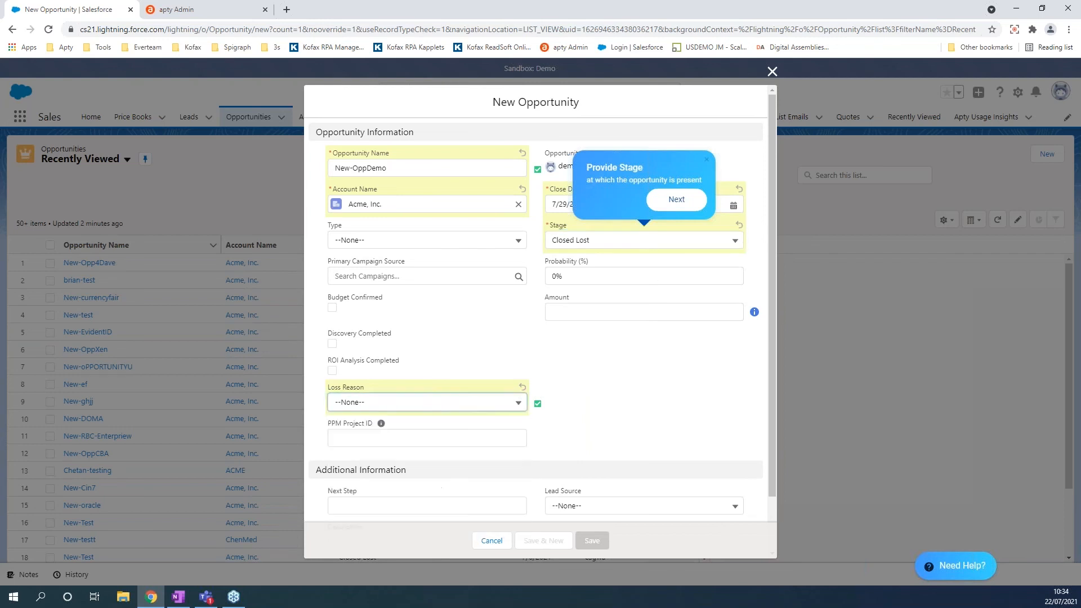
Change the stage to Qualification (10% probability) and advance the walkthrough to Amount.
{"action": "left_click", "coordinate": [736, 241]}
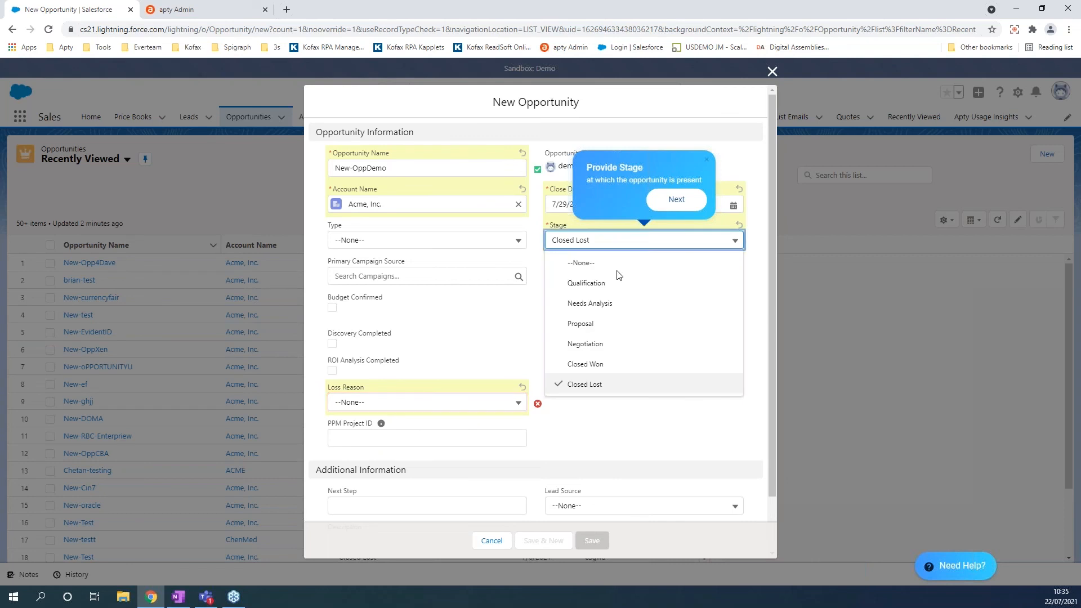
{"action": "left_click", "coordinate": [590, 285]}
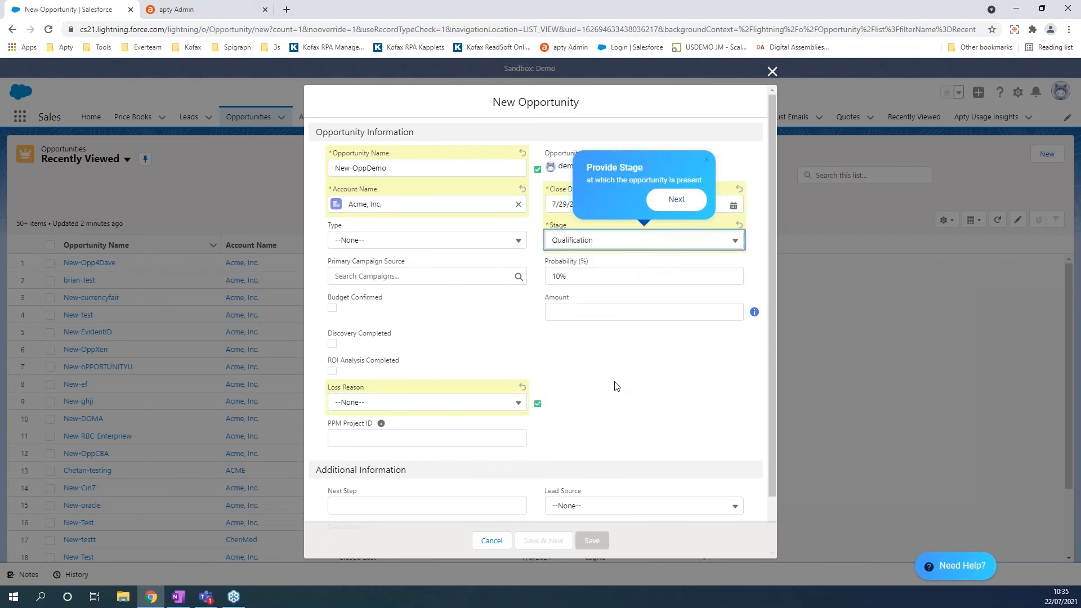
{"action": "left_click", "coordinate": [675, 200]}
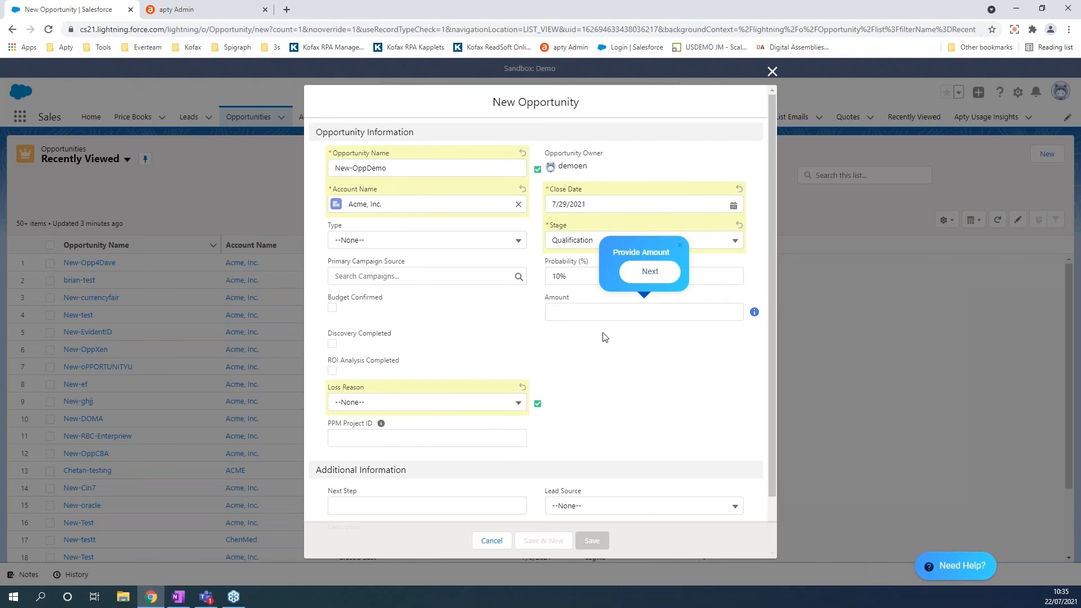
Correct the rejected 10000 to a $15,000.00 Amount and save the opportunity.
{"action": "mouse_move", "coordinate": [752, 312]}
{"action": "left_click", "coordinate": [580, 315]}
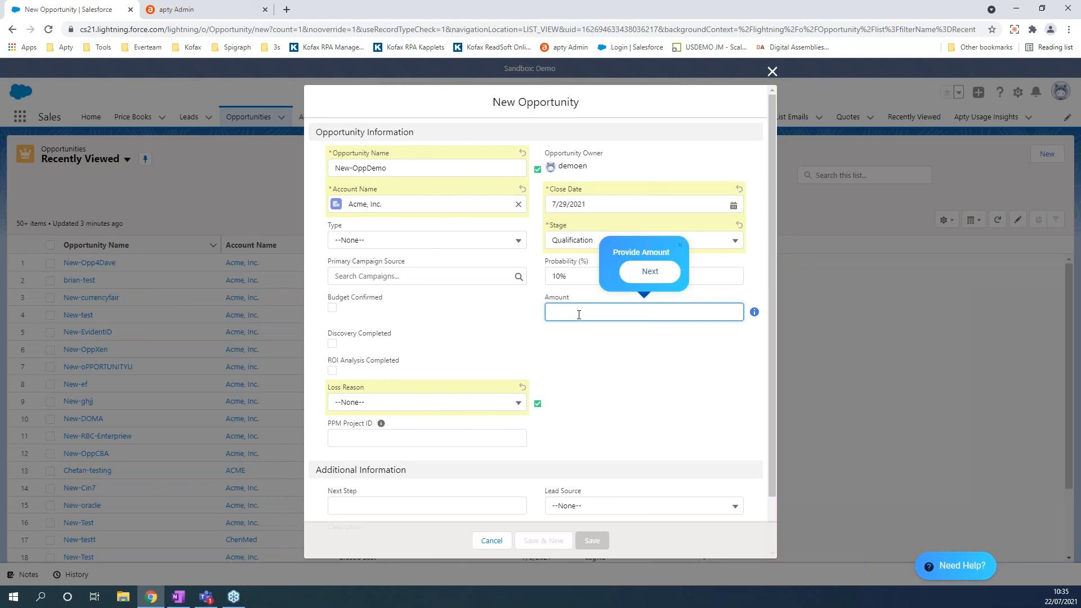
{"action": "type", "text": "10000"}
{"action": "left_click", "coordinate": [645, 377]}
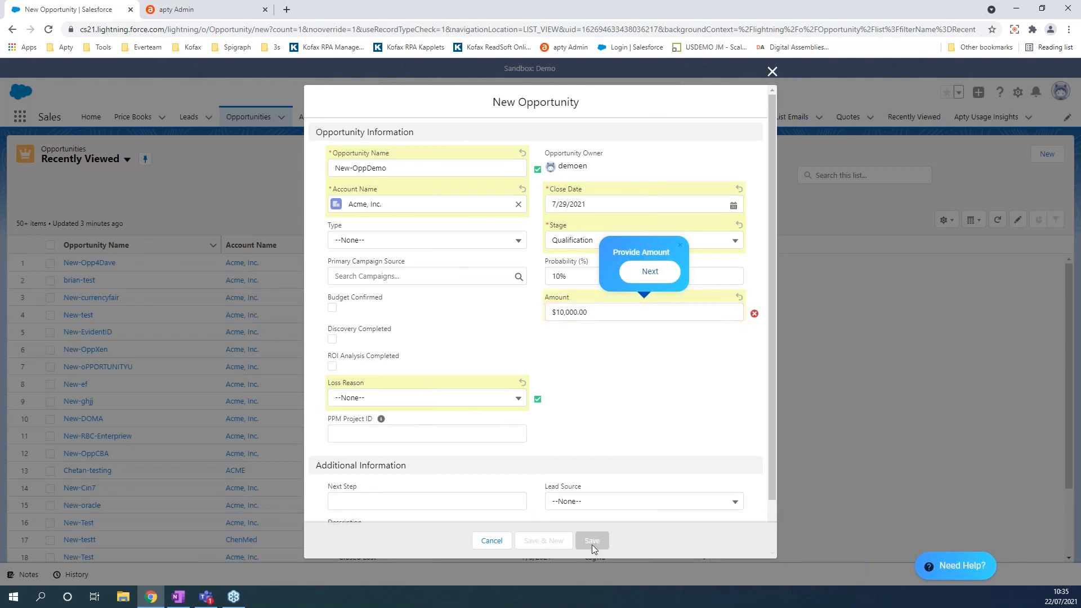
{"action": "left_click", "coordinate": [628, 314]}
{"action": "key", "text": "BackSpace"}
{"action": "key", "text": "BackSpace"}
{"action": "key", "text": "BackSpace"}
{"action": "key", "text": "BackSpace"}
{"action": "type", "text": "5000"}
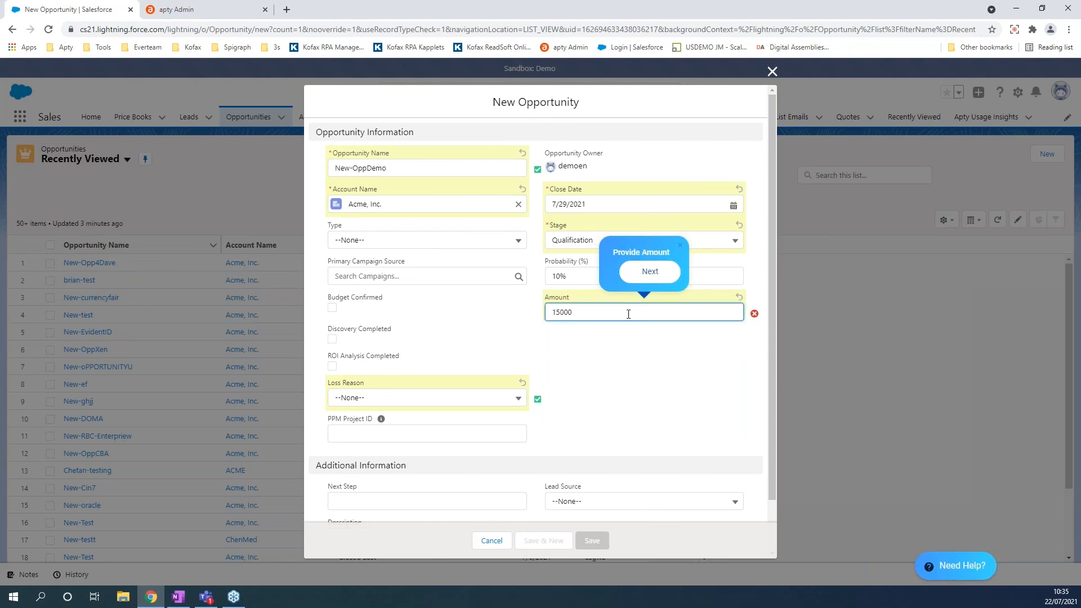
{"action": "left_click", "coordinate": [640, 374]}
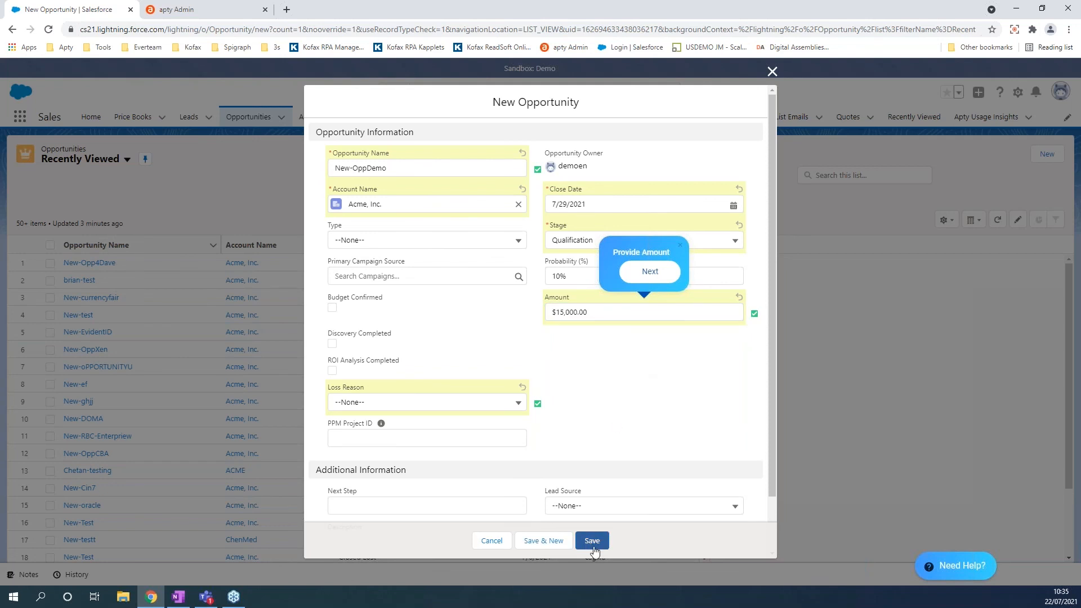
{"action": "left_click", "coordinate": [653, 275]}
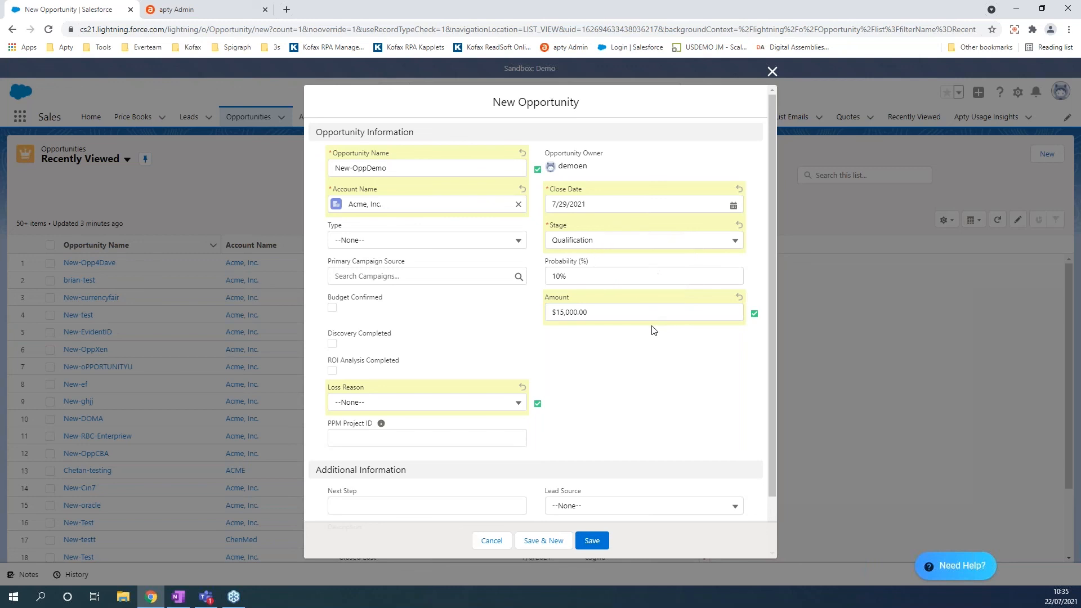
{"action": "left_click", "coordinate": [595, 542]}
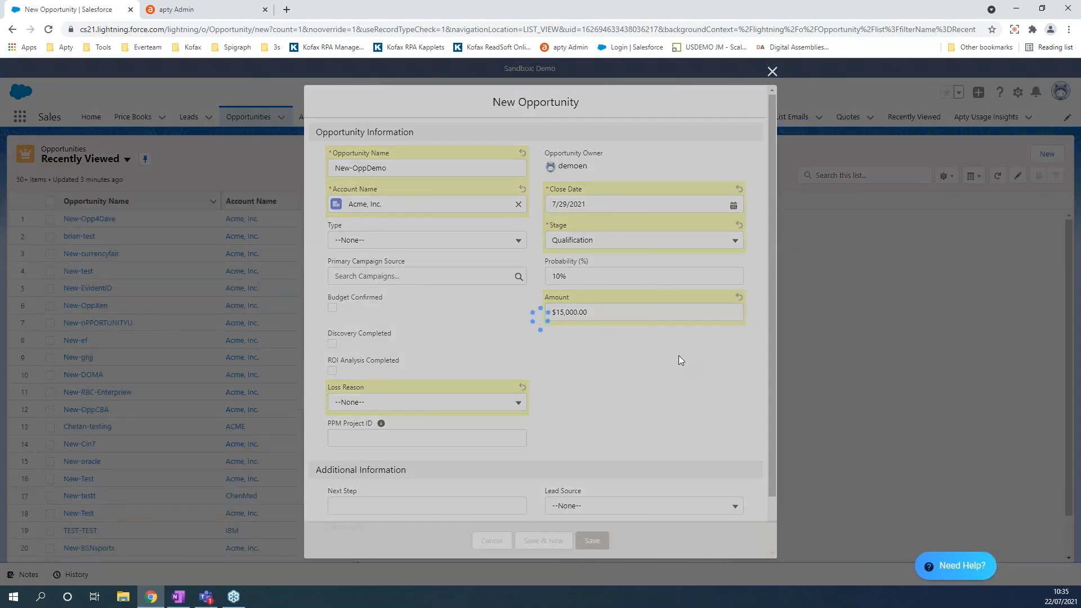